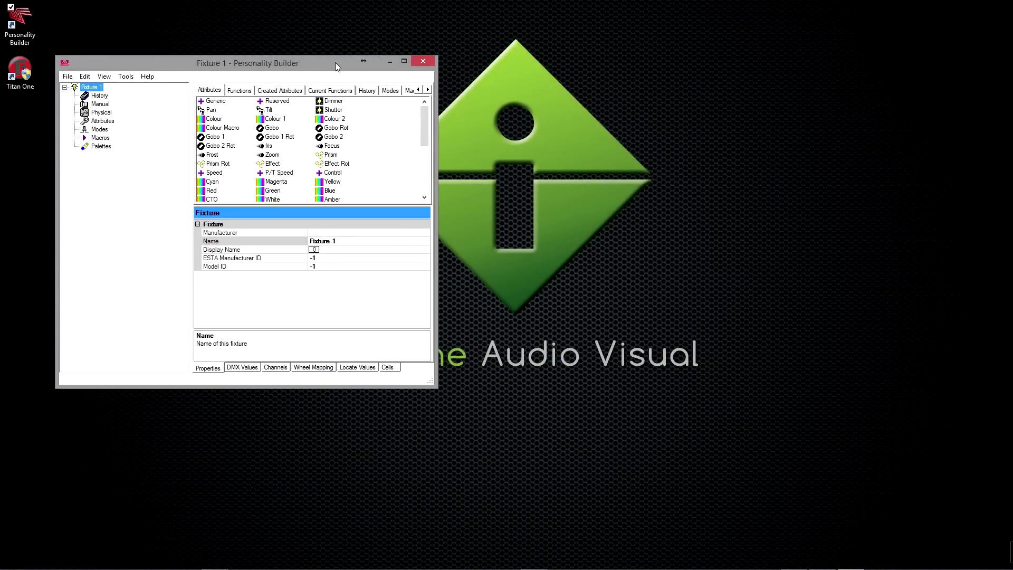
Maximize the Fixture 1 window, check the version in Help > About, and start a new blank personality.
{"action": "double_click", "coordinate": [334, 62]}
{"action": "left_click", "coordinate": [88, 17]}
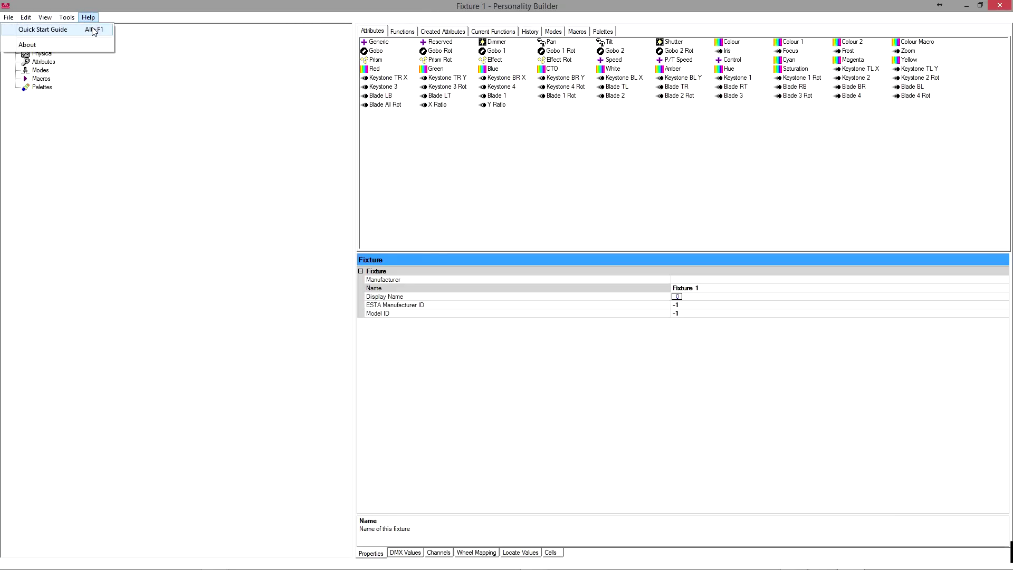
{"action": "left_click", "coordinate": [90, 36]}
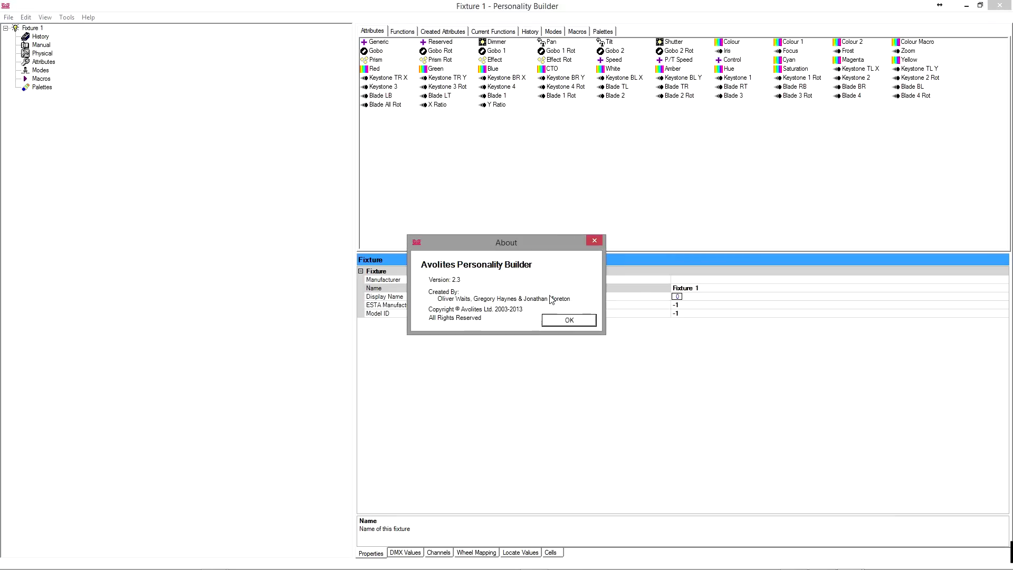
{"action": "left_click", "coordinate": [570, 318]}
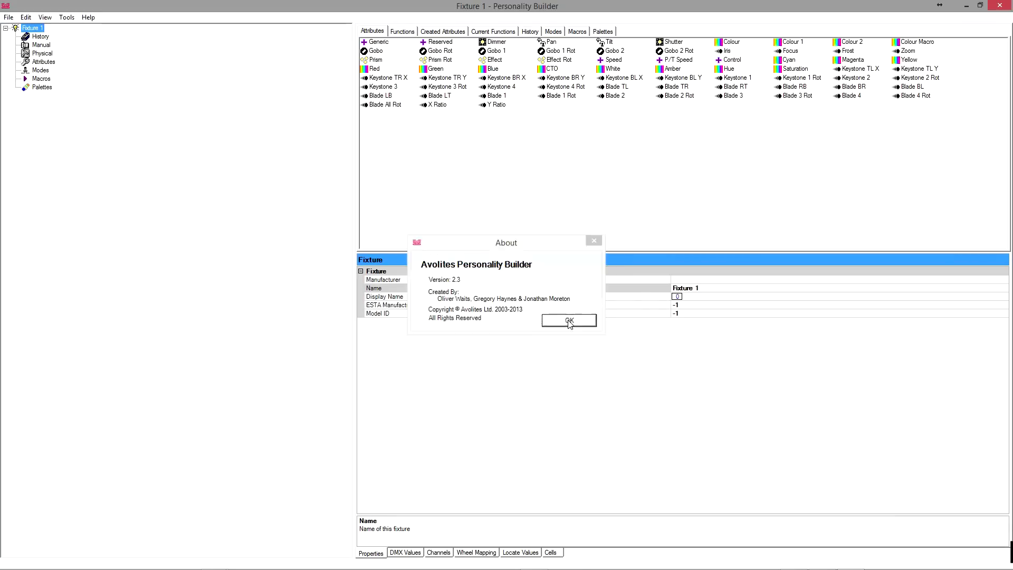
{"action": "left_click", "coordinate": [7, 19]}
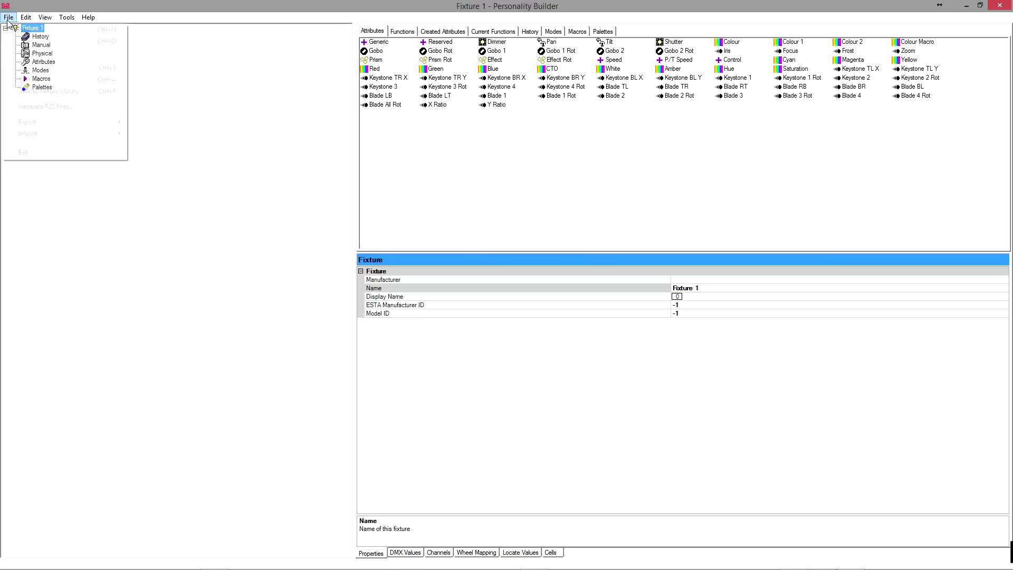
{"action": "left_click", "coordinate": [24, 31]}
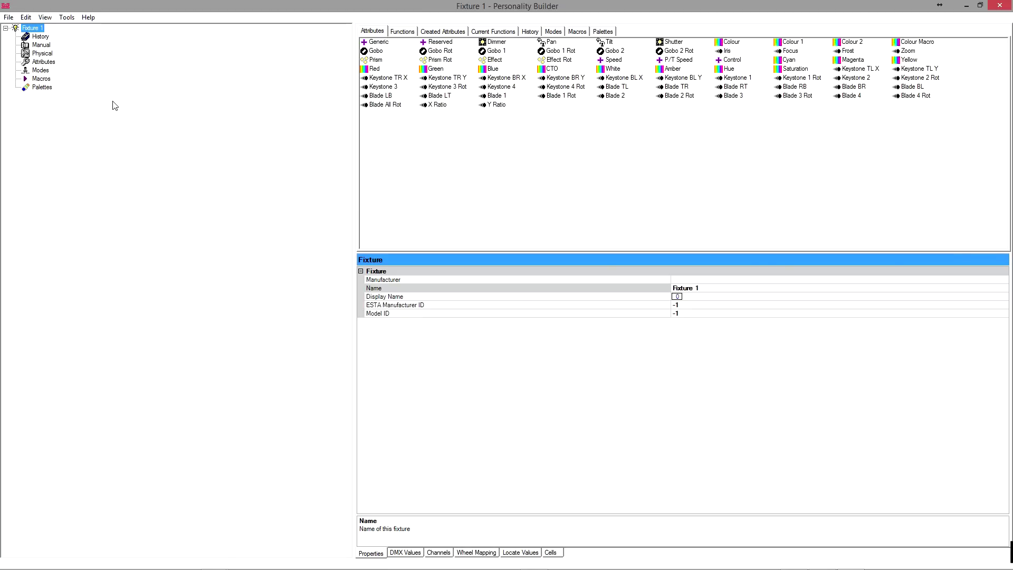
Step through the History, Manual, Physical, Attributes, Modes and Macros sections, then show Fixture 1's Attributes list.
{"action": "left_click", "coordinate": [41, 36]}
{"action": "left_click", "coordinate": [41, 44]}
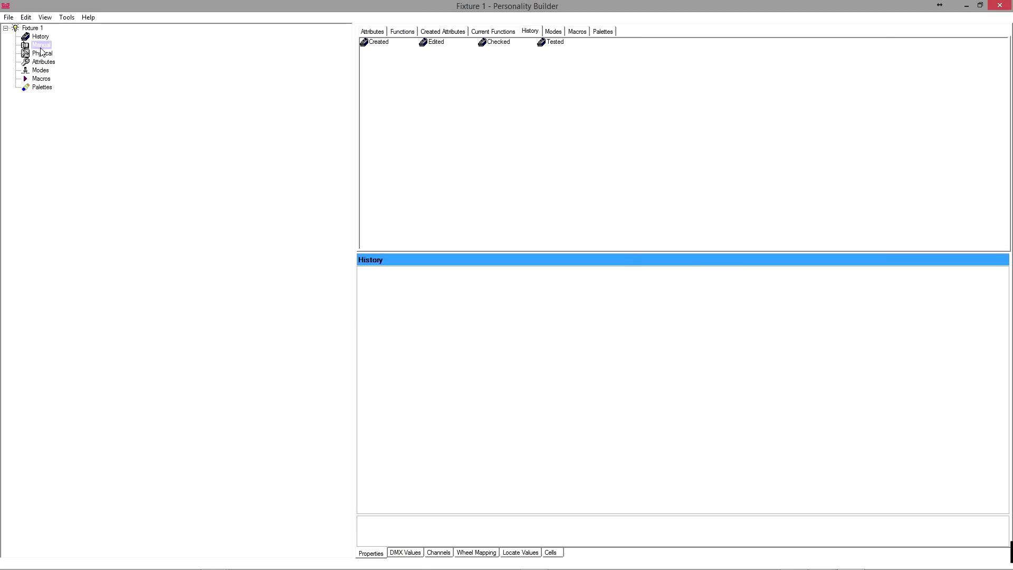
{"action": "left_click", "coordinate": [42, 54]}
{"action": "left_click", "coordinate": [43, 62]}
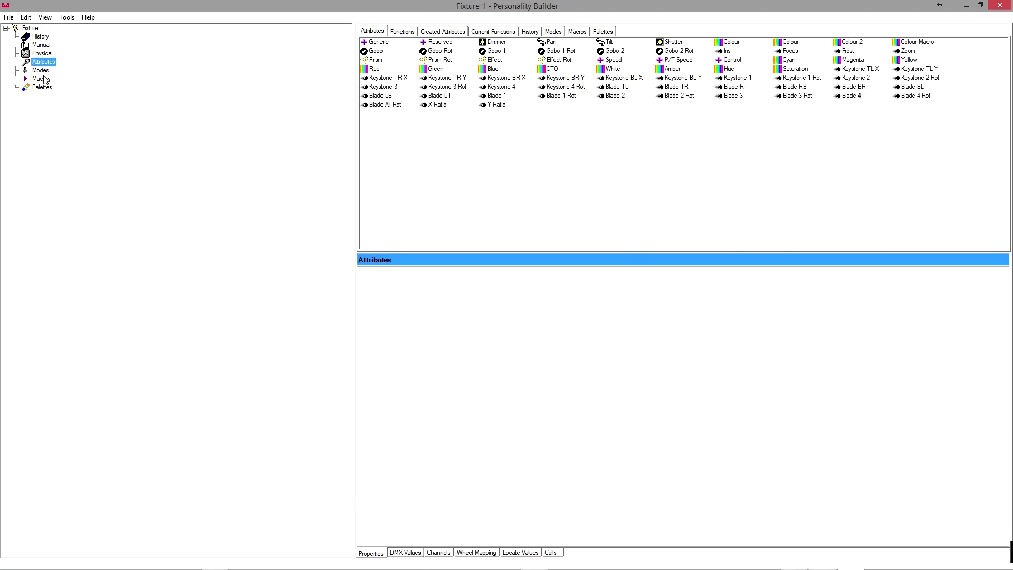
{"action": "left_click", "coordinate": [41, 71]}
{"action": "left_click", "coordinate": [43, 79]}
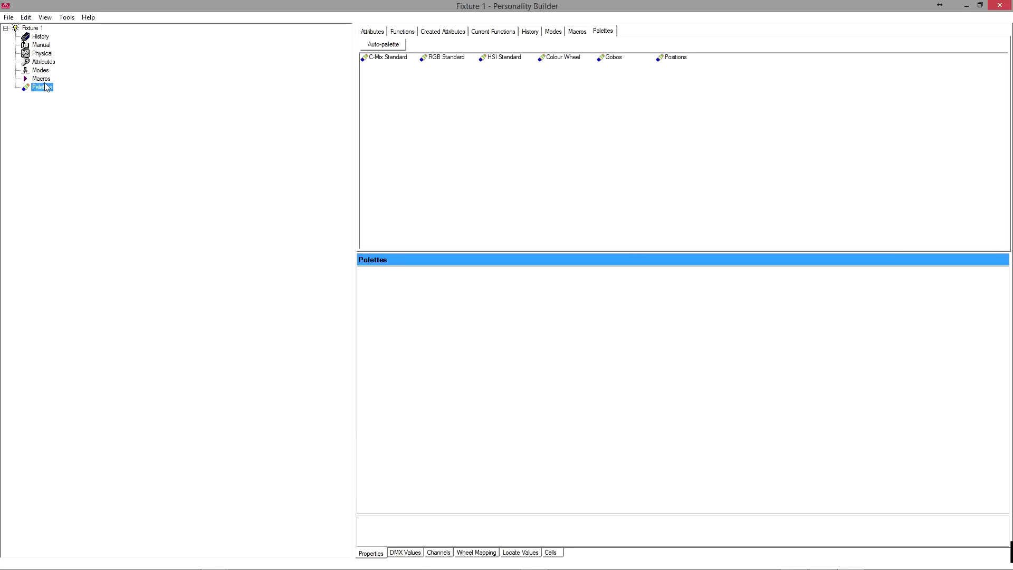
{"action": "left_click", "coordinate": [41, 37]}
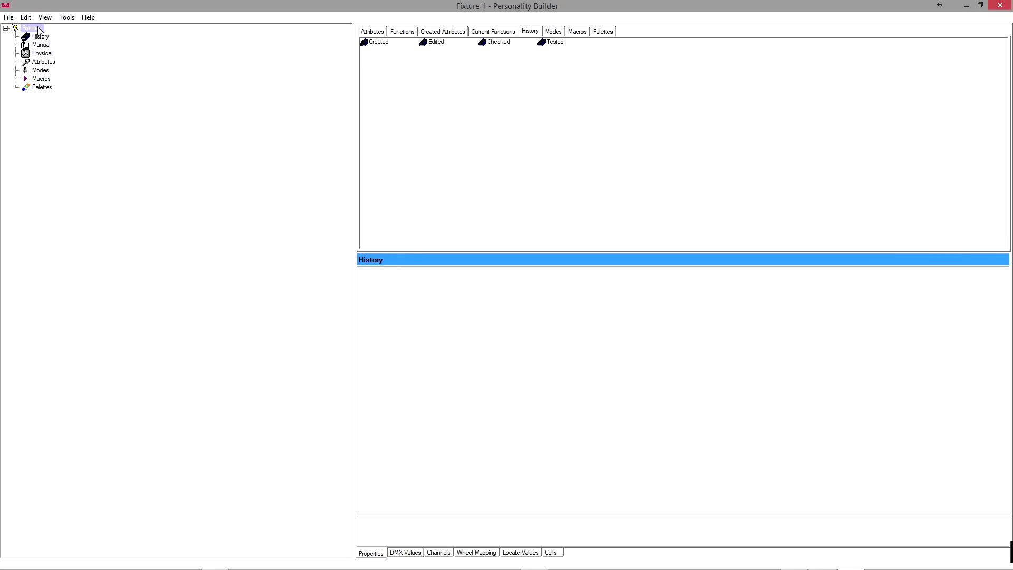
{"action": "left_click", "coordinate": [32, 29]}
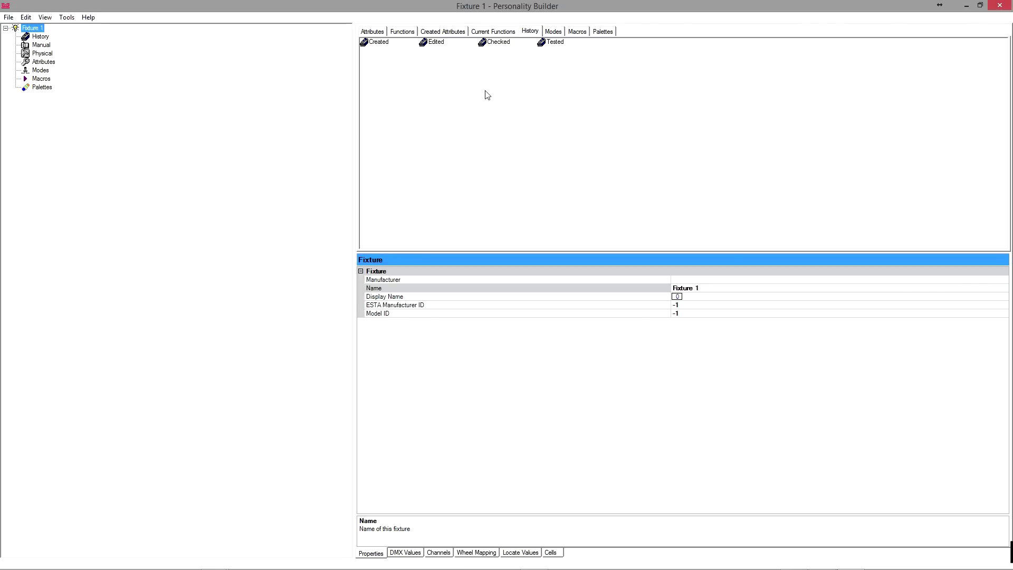
{"action": "left_click", "coordinate": [382, 33]}
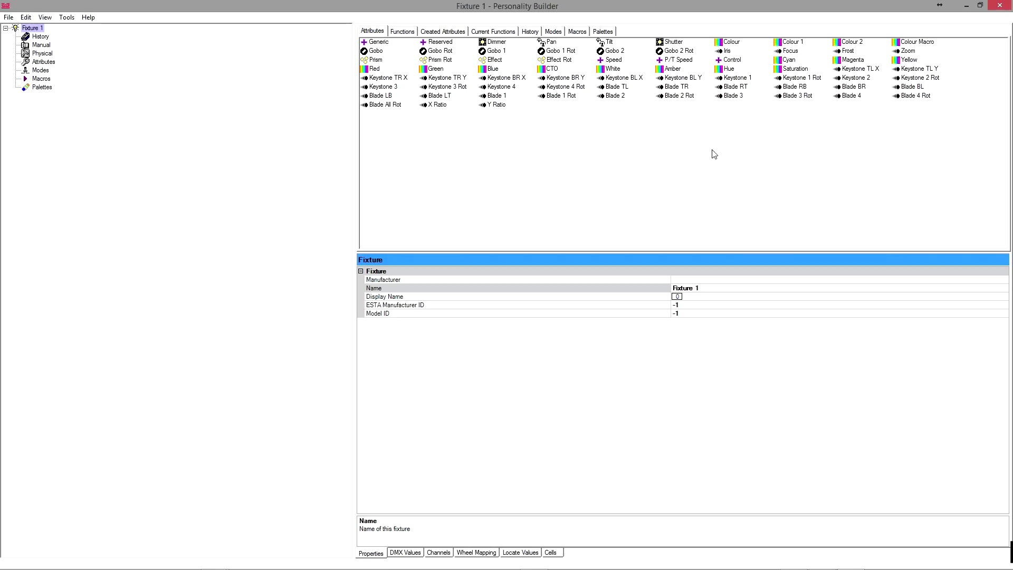
Browse the Pan/Tilt, Colour, Gobo, Beam, Effect and Special function lists on the Functions tab.
{"action": "left_click", "coordinate": [399, 34]}
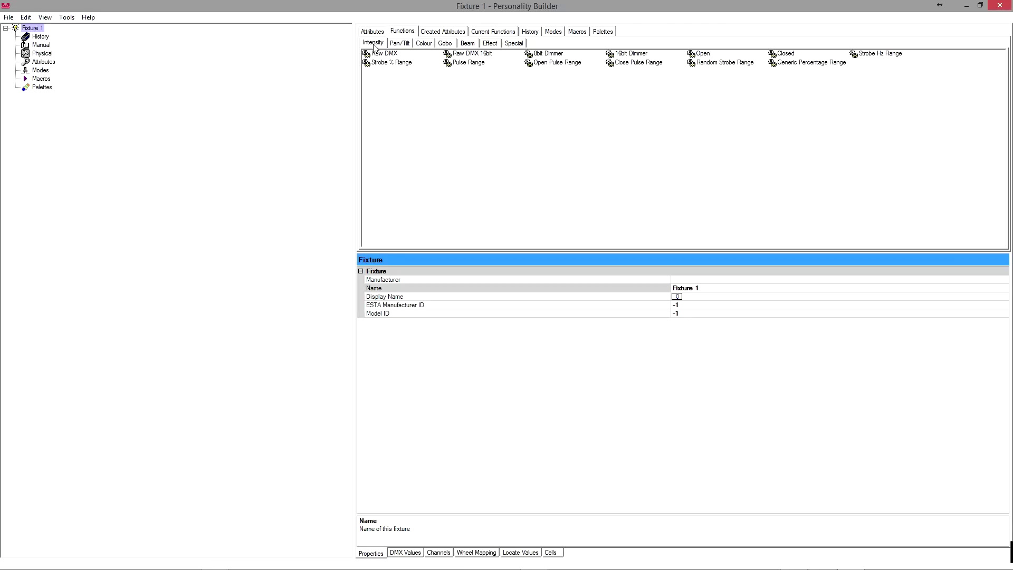
{"action": "left_click", "coordinate": [407, 46]}
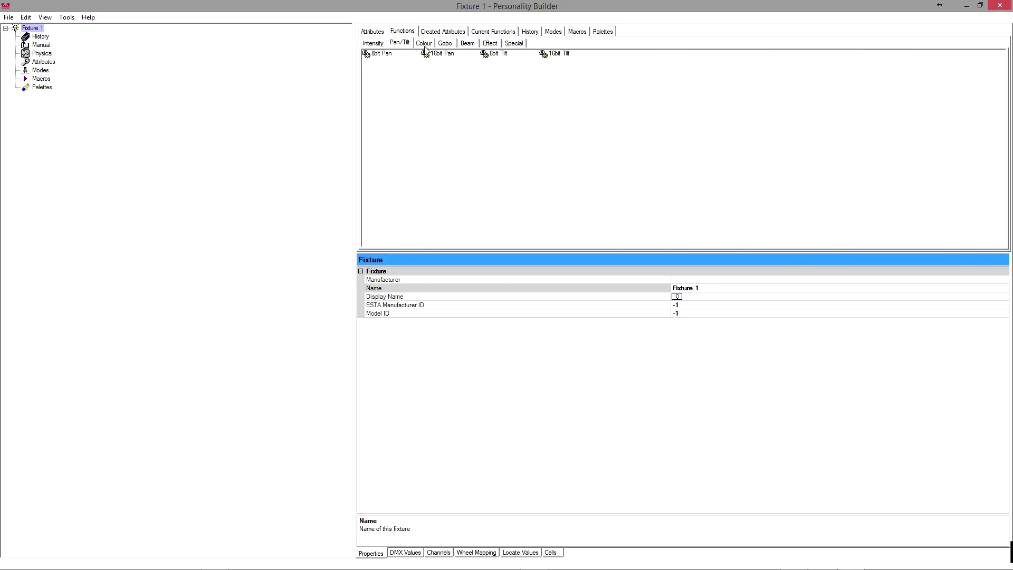
{"action": "left_click", "coordinate": [427, 47]}
{"action": "left_click", "coordinate": [447, 48]}
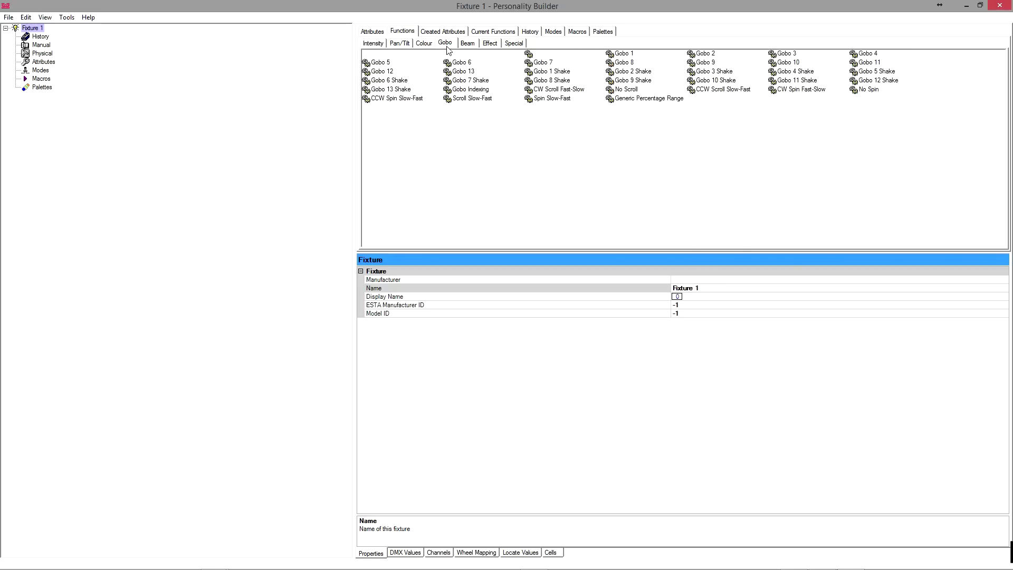
{"action": "left_click", "coordinate": [469, 44]}
{"action": "left_click", "coordinate": [489, 44]}
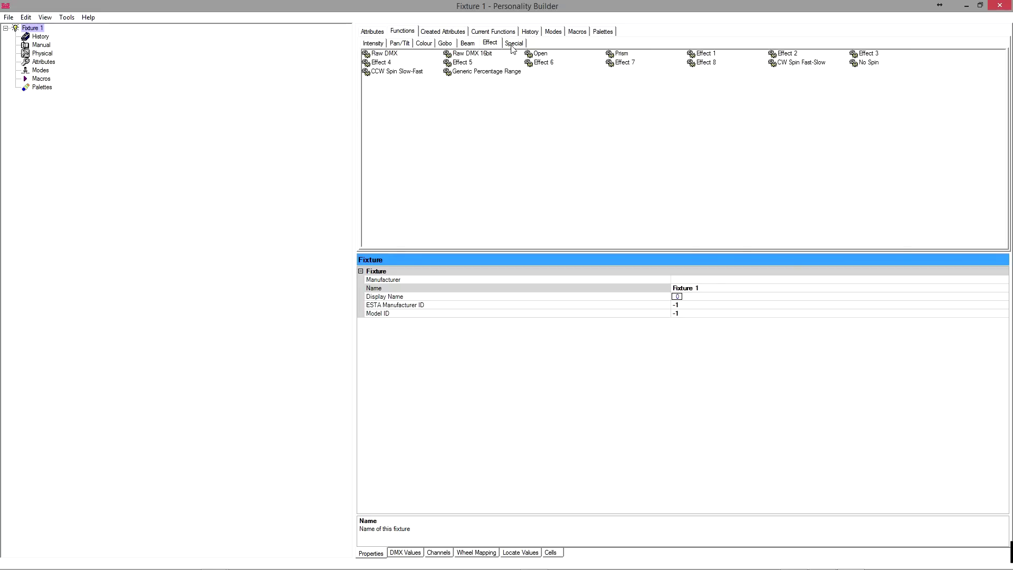
{"action": "left_click", "coordinate": [512, 45]}
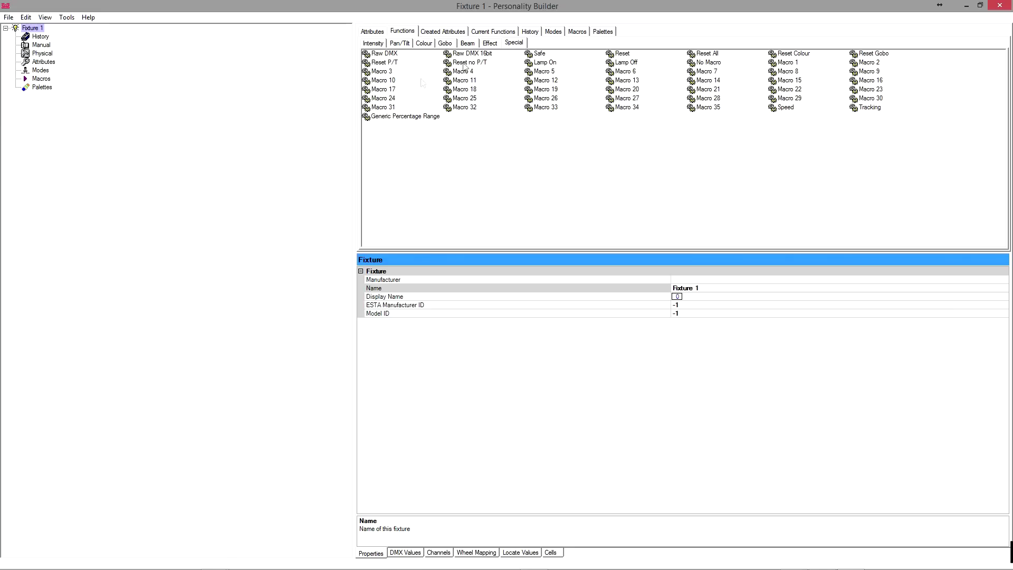
Revisit the Intensity, Pan/Tilt and Colour functions, then show the empty Created Attributes list.
{"action": "left_click", "coordinate": [376, 45]}
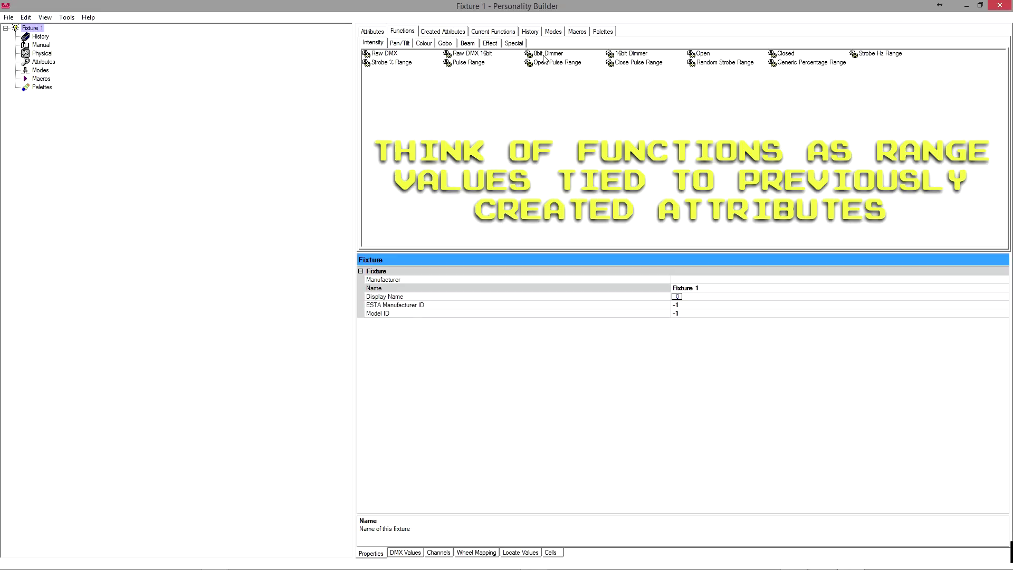
{"action": "left_click", "coordinate": [400, 44]}
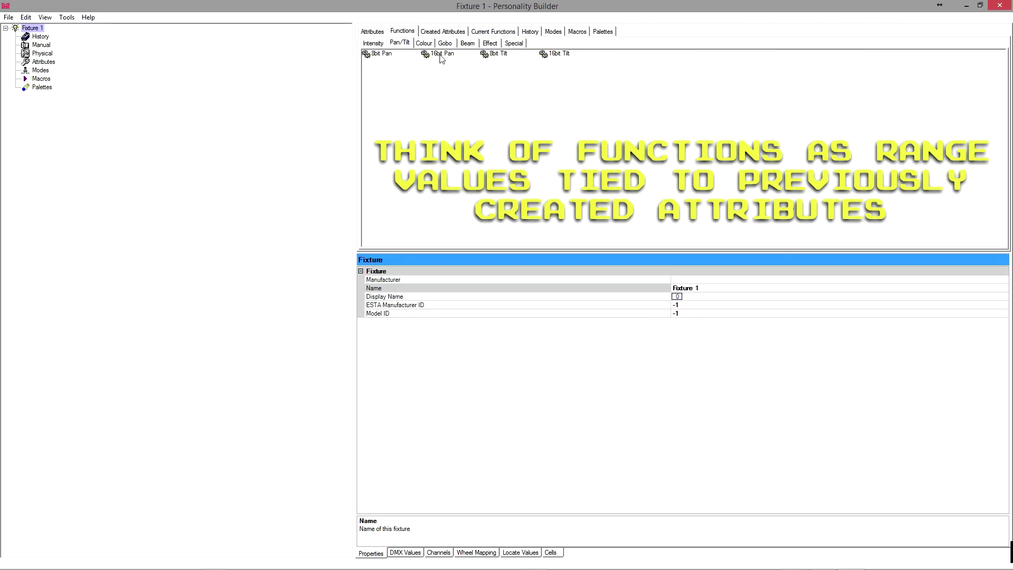
{"action": "left_click", "coordinate": [425, 43]}
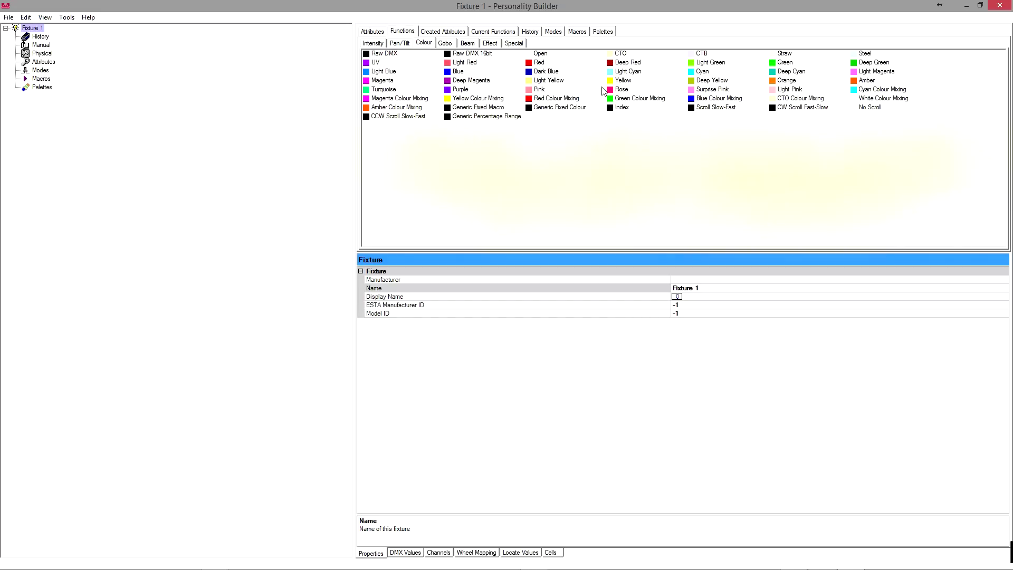
{"action": "left_click", "coordinate": [442, 31]}
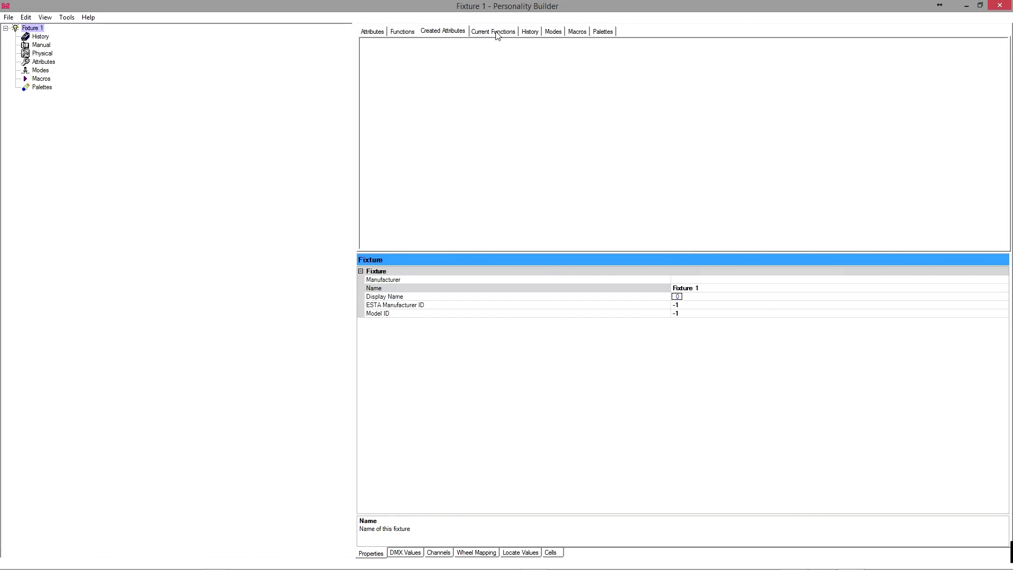
Look over Current Functions and History, then show the Modes list with Mode 1–6, Basic, Standard and Extended.
{"action": "left_click", "coordinate": [496, 34]}
{"action": "left_click", "coordinate": [530, 33]}
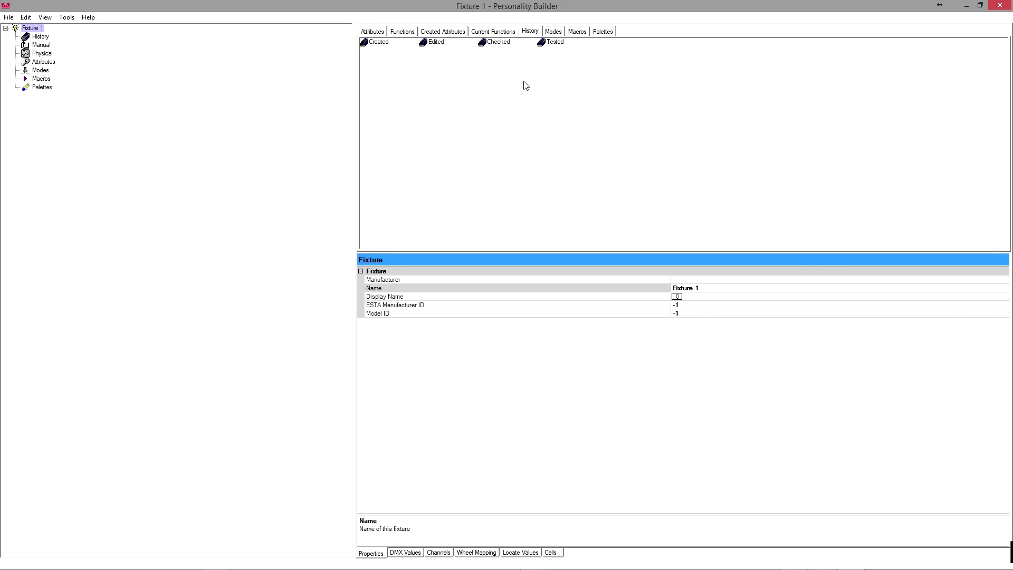
{"action": "left_click", "coordinate": [554, 34]}
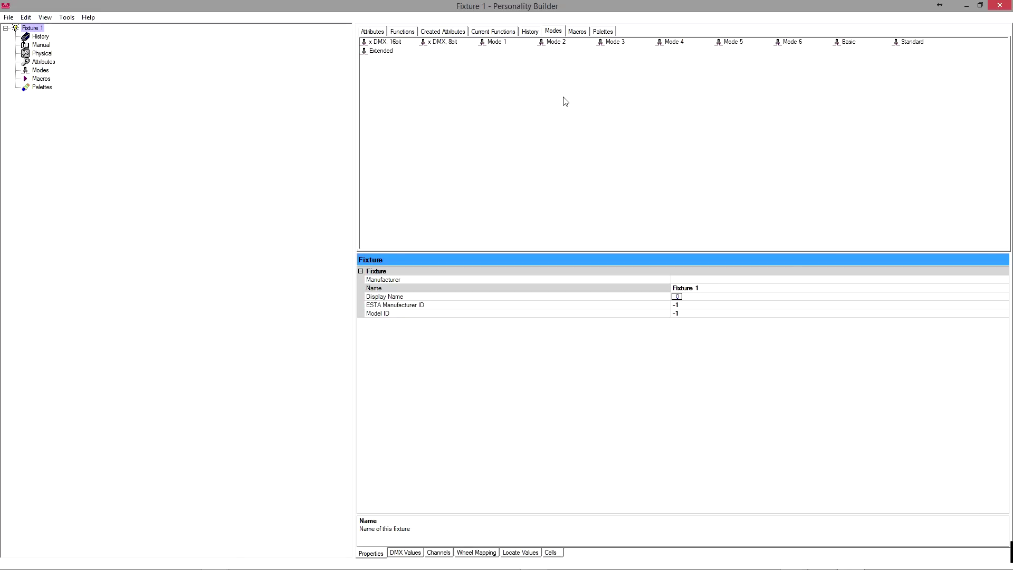
Look over the Macros page, then show the Palettes list with RGB Standard, HSI Standard, Colour Wheel, Gobos and Positions.
{"action": "left_click", "coordinate": [579, 34]}
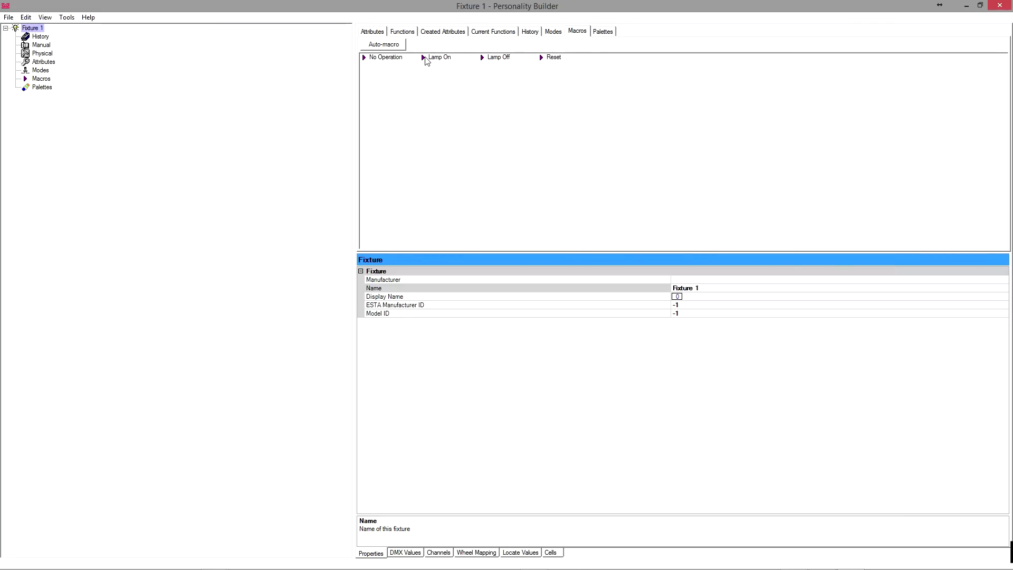
{"action": "left_click", "coordinate": [604, 32]}
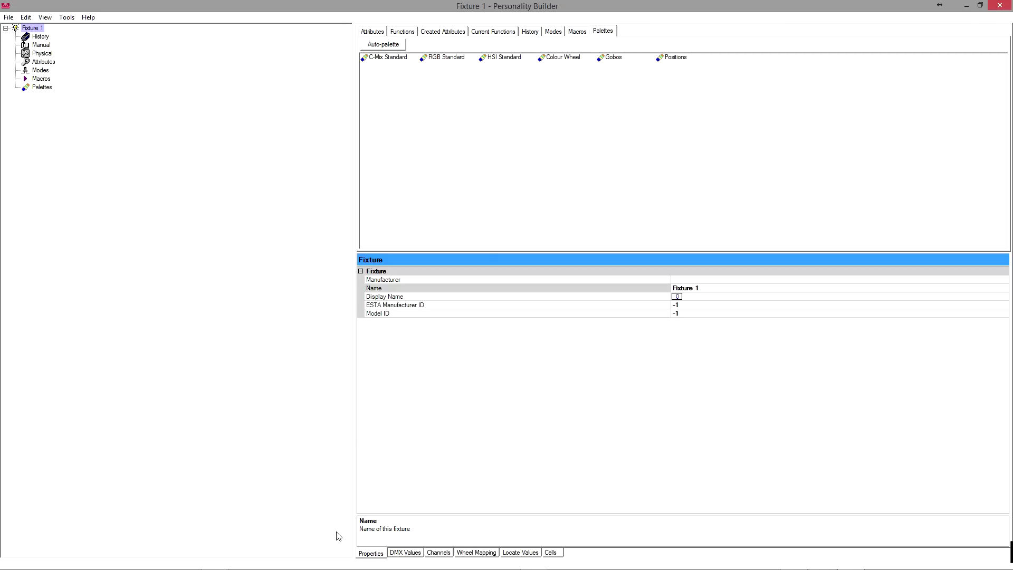
Review DMX Values, Channels and Wheel Mapping for Classic Pearl and Diamond 4 & Titan, then show the empty Locate Values grid.
{"action": "left_click", "coordinate": [408, 552]}
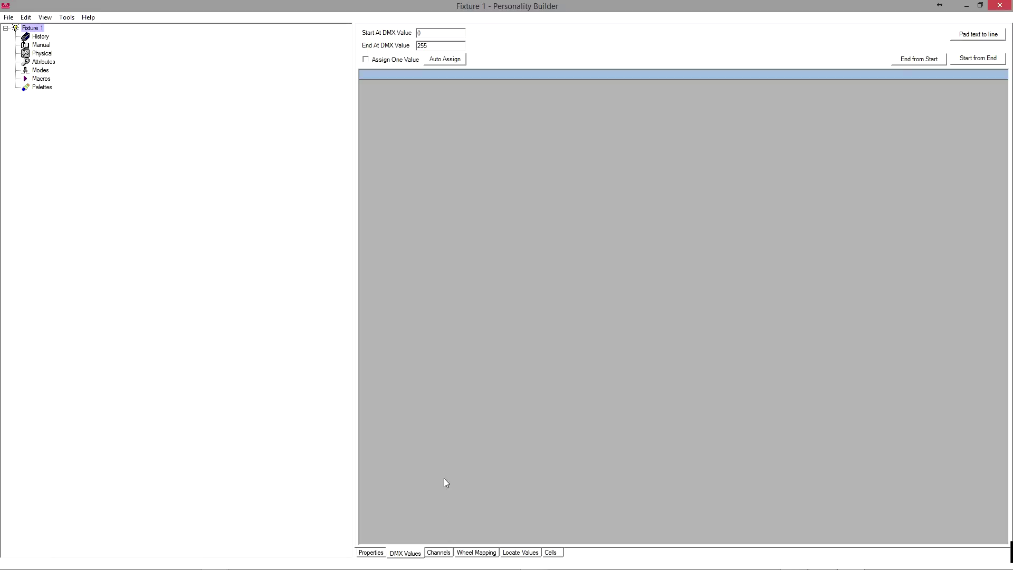
{"action": "left_click", "coordinate": [439, 553]}
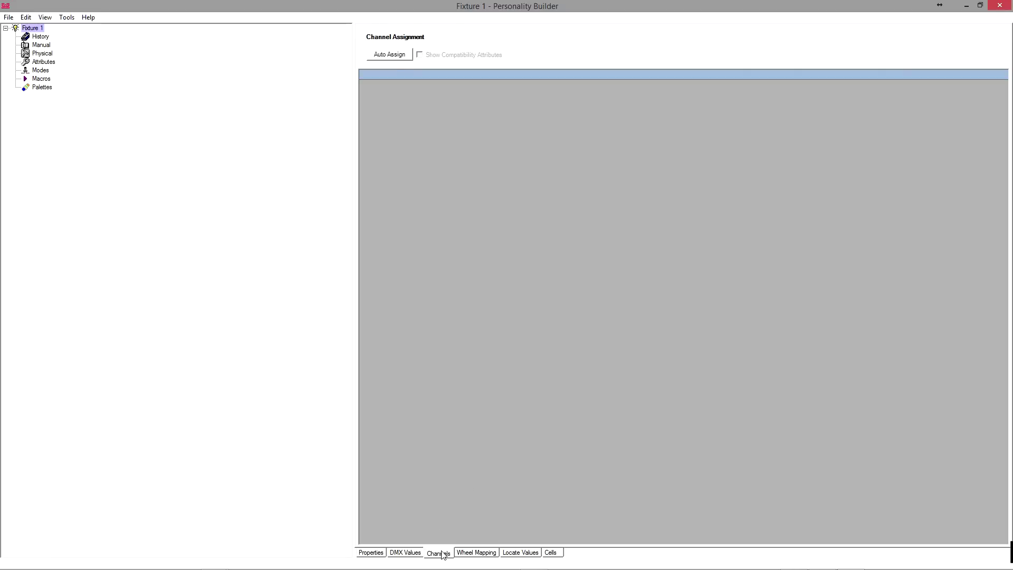
{"action": "left_click", "coordinate": [476, 552]}
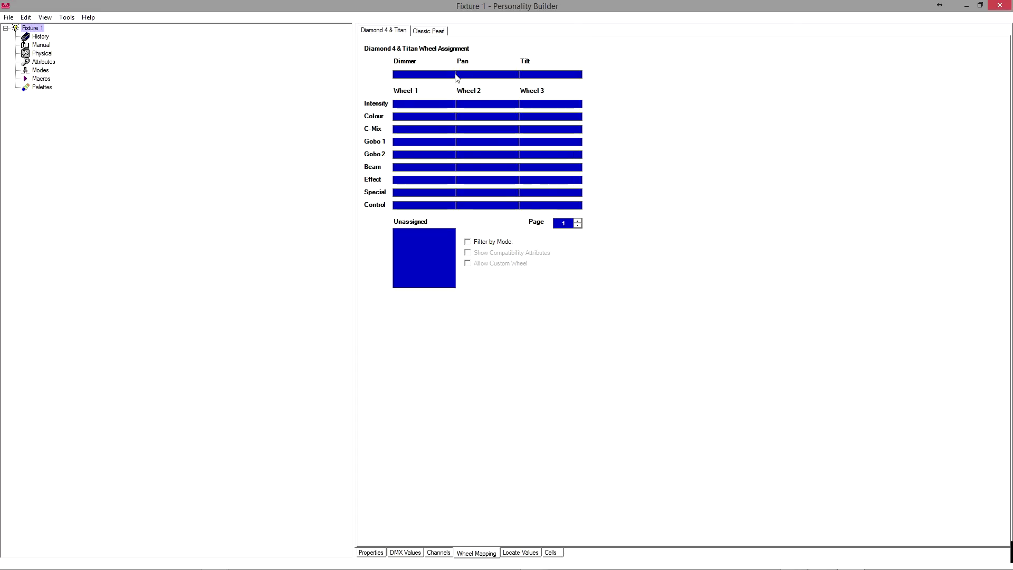
{"action": "left_click", "coordinate": [436, 33]}
{"action": "left_click", "coordinate": [385, 31]}
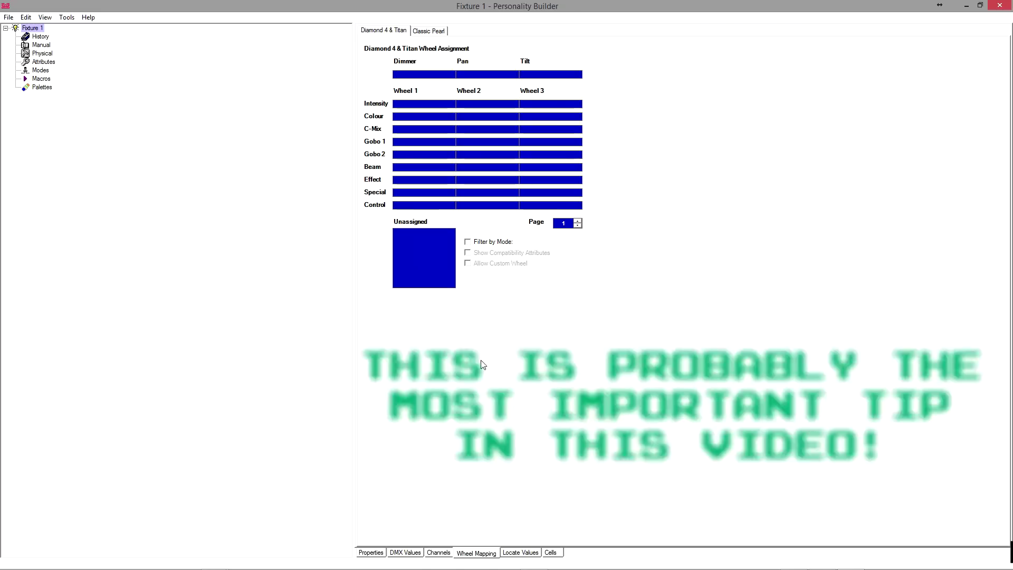
{"action": "left_click", "coordinate": [518, 553]}
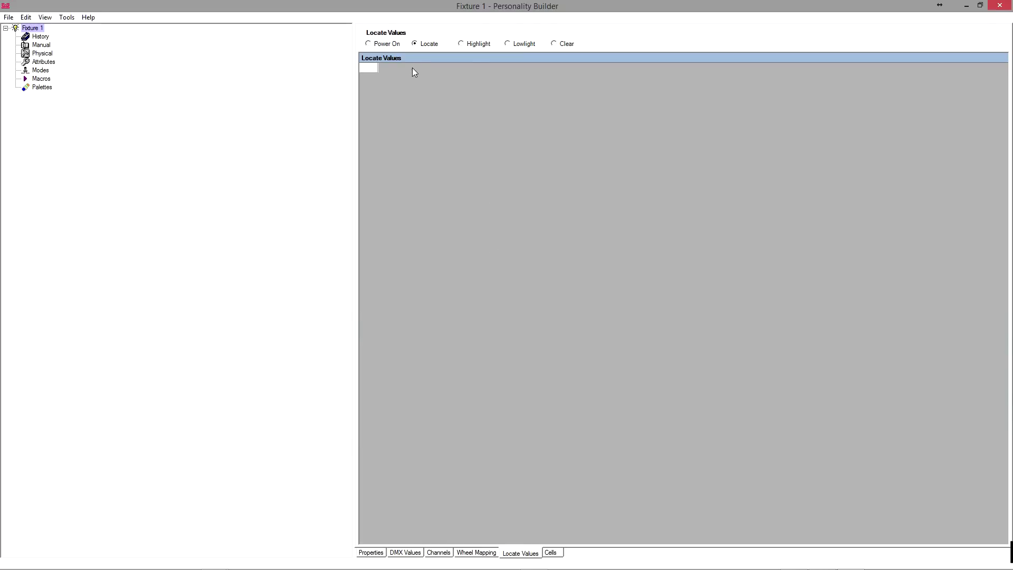
Compare the Power On, Locate and Clear values, then return to the Properties page with colour functions.
{"action": "left_click", "coordinate": [369, 44]}
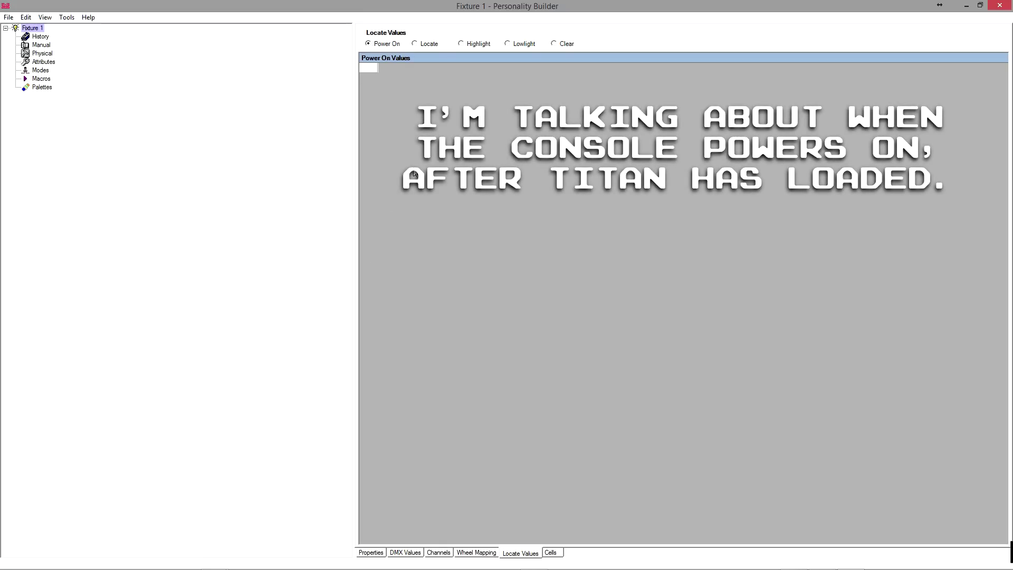
{"action": "left_click", "coordinate": [430, 45]}
{"action": "left_click", "coordinate": [554, 44]}
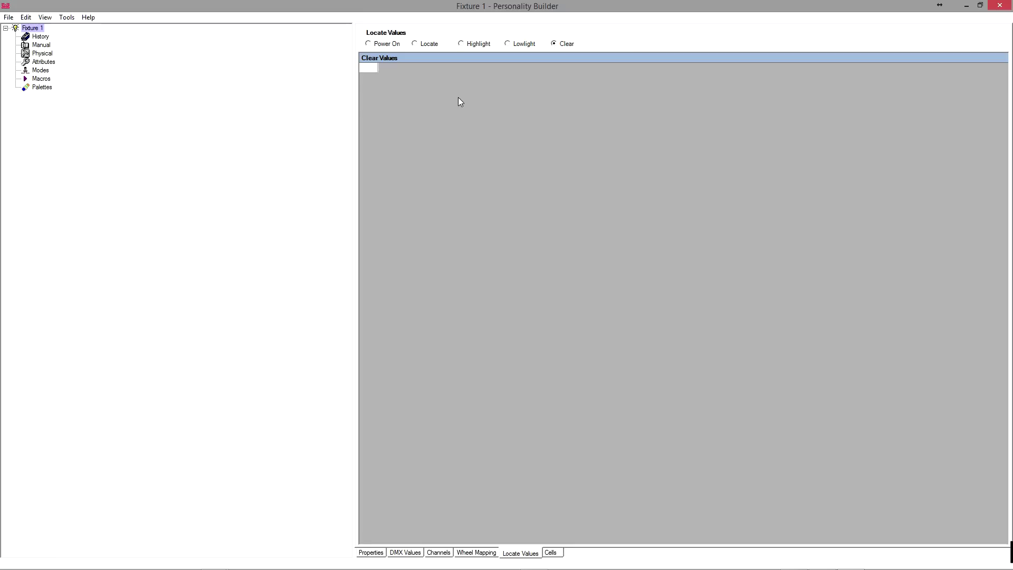
{"action": "left_click", "coordinate": [378, 552]}
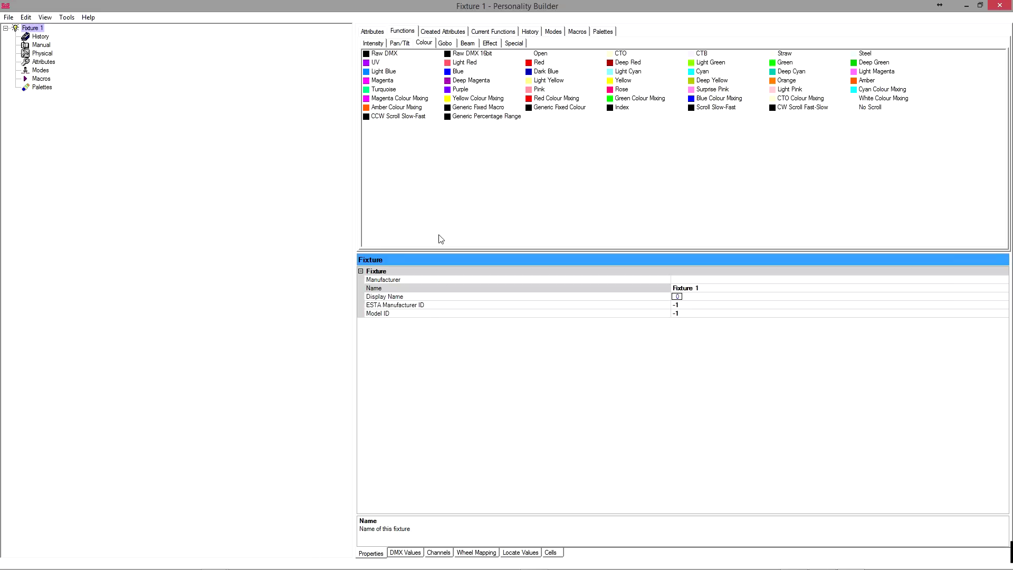
Browse the Pan/Tilt, Intensity, Colour and Gobo function lists, then show the Cells layout grid.
{"action": "left_click", "coordinate": [399, 44]}
{"action": "left_click", "coordinate": [369, 44]}
{"action": "left_click", "coordinate": [424, 45]}
{"action": "left_click", "coordinate": [447, 45]}
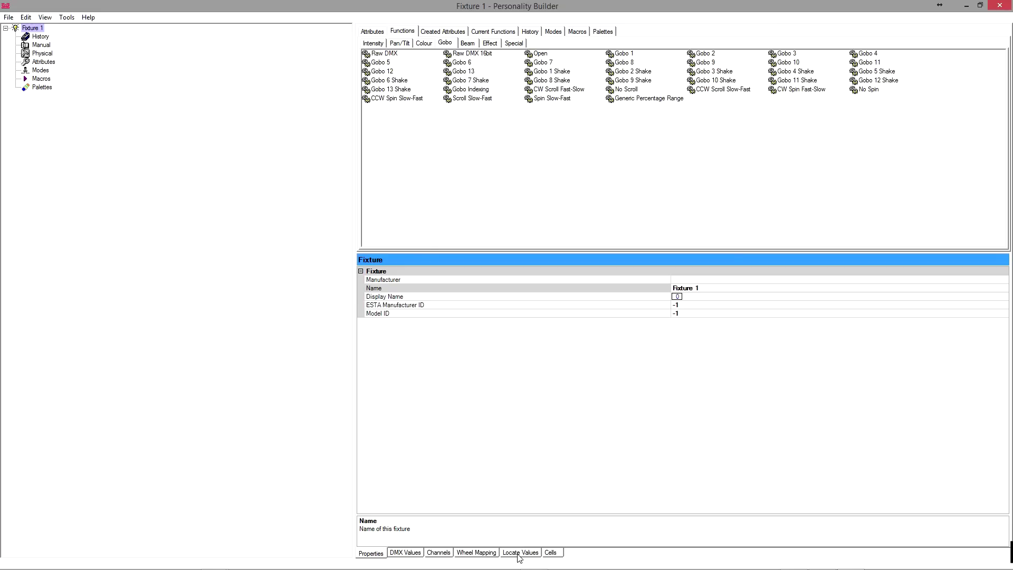
{"action": "left_click", "coordinate": [550, 554]}
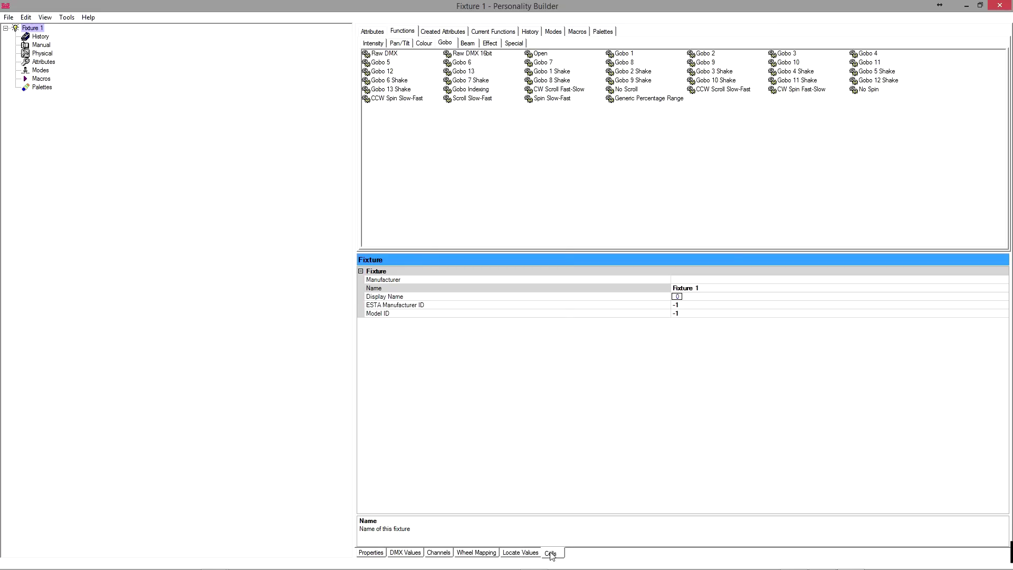